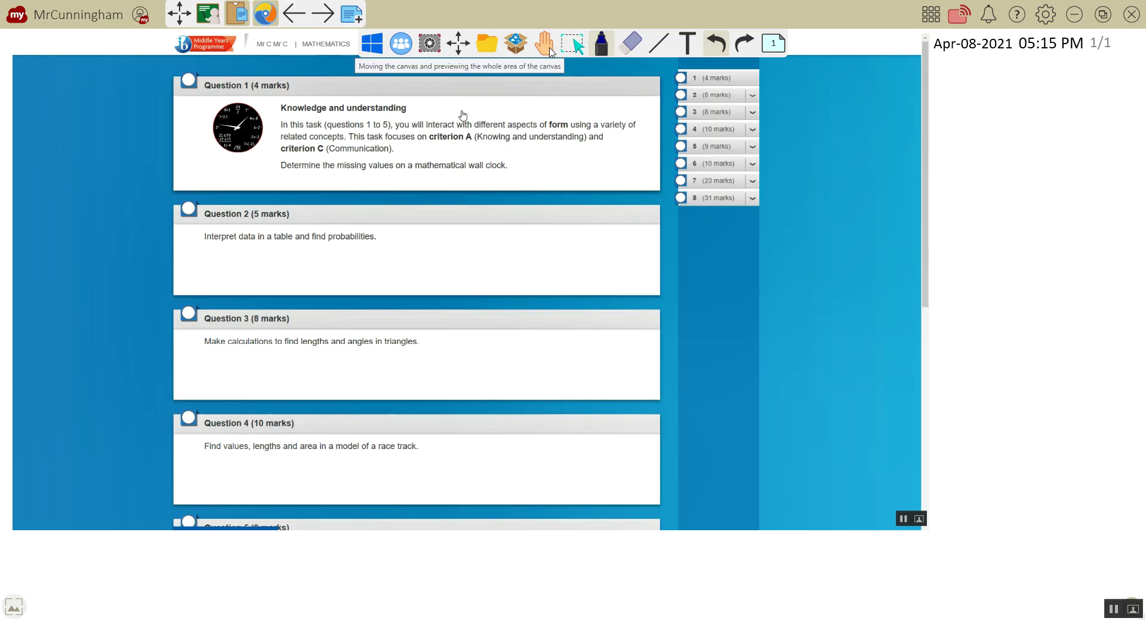
- Play the Nov 2018 Questions video and pause it at 00:00:13 on the clock-labelling question
{"action": "left_click", "coordinate": [575, 519]}
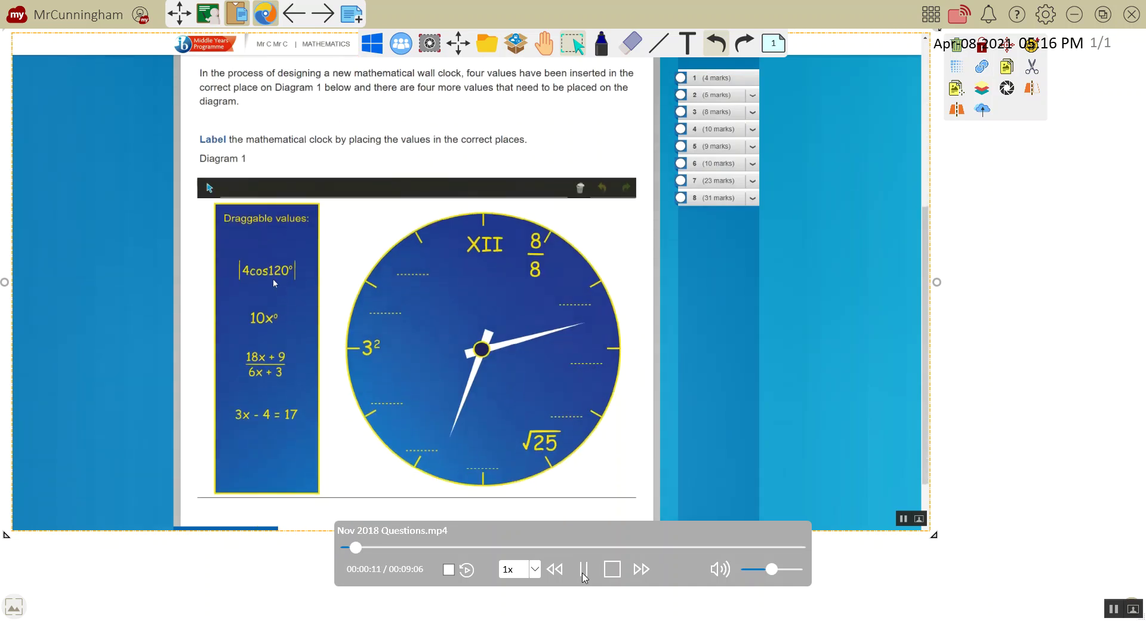
{"action": "left_click", "coordinate": [583, 573]}
- Pause the video and handwrite |4cos120| with the Marker pen in the white area beside the clock
{"action": "left_click", "coordinate": [583, 570]}
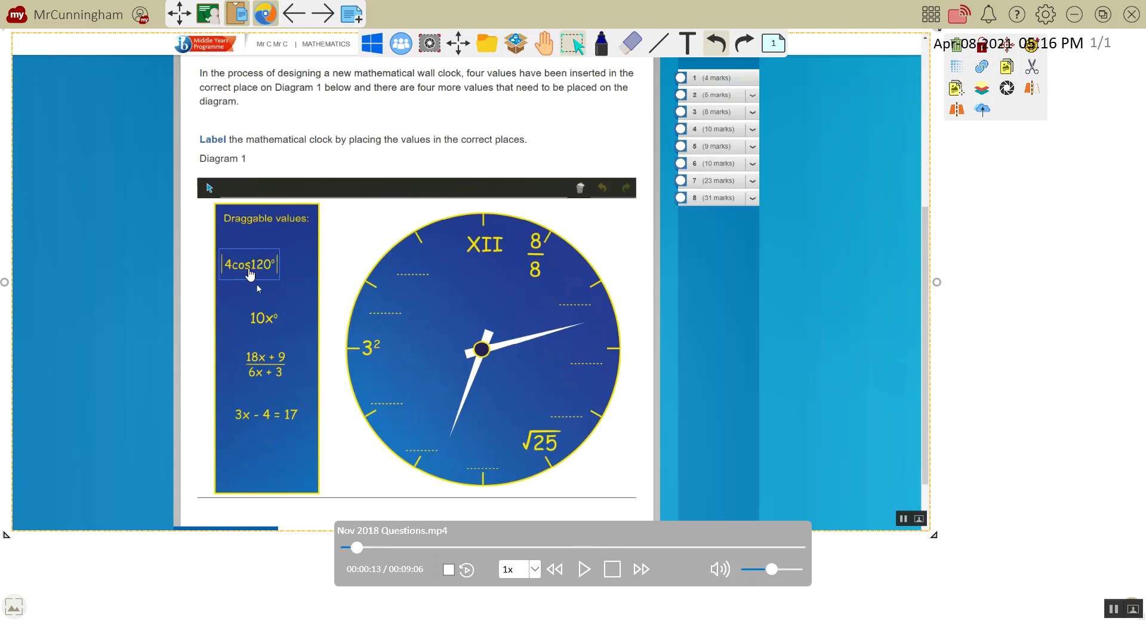
{"action": "left_click", "coordinate": [957, 106]}
{"action": "left_click", "coordinate": [601, 43]}
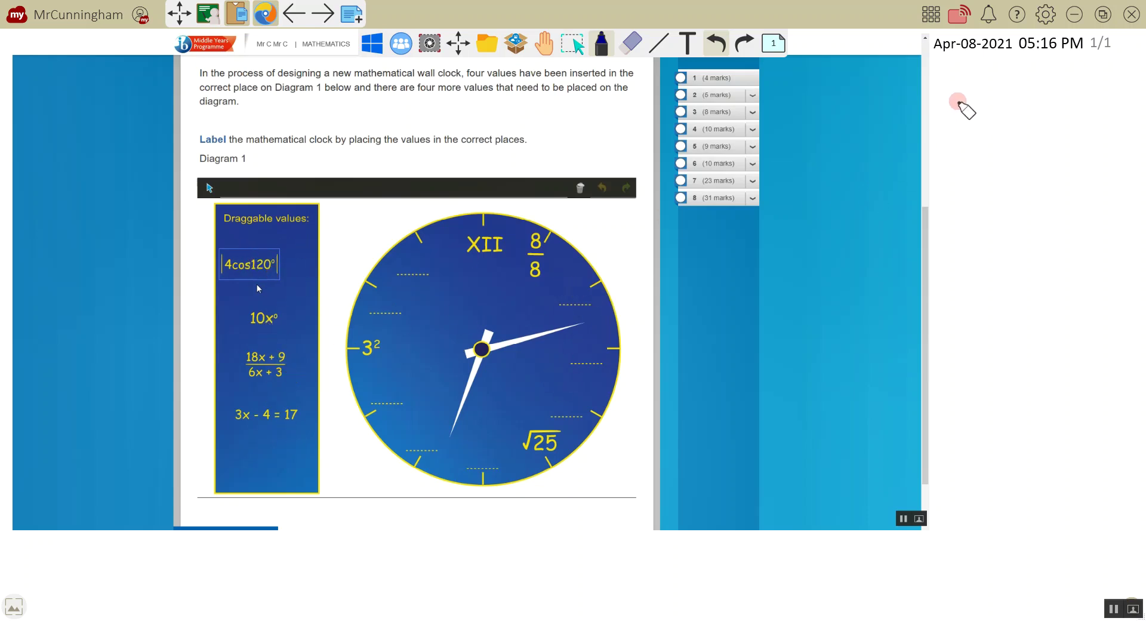
{"action": "mouse_move", "coordinate": [954, 98]}
{"action": "left_mouse_down"}
{"action": "mouse_move", "coordinate": [950, 139]}
{"action": "mouse_move", "coordinate": [995, 121]}
{"action": "mouse_move", "coordinate": [1028, 128]}
{"action": "mouse_move", "coordinate": [1035, 115]}
{"action": "mouse_move", "coordinate": [1046, 139]}
{"action": "left_mouse_up"}
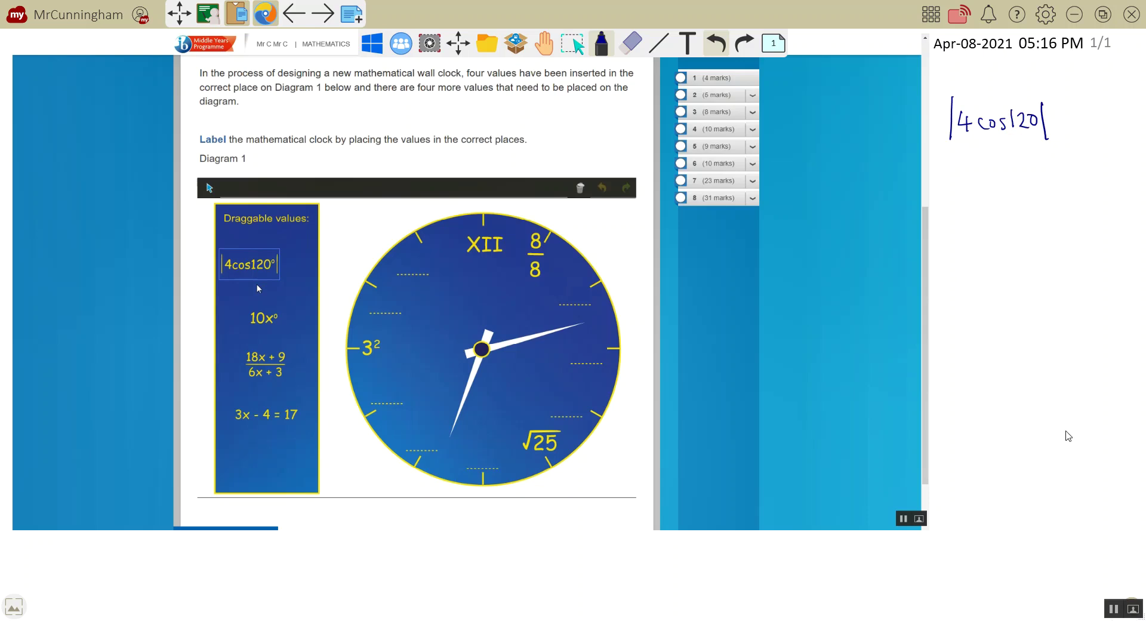
{"action": "left_click", "coordinate": [1115, 608]}
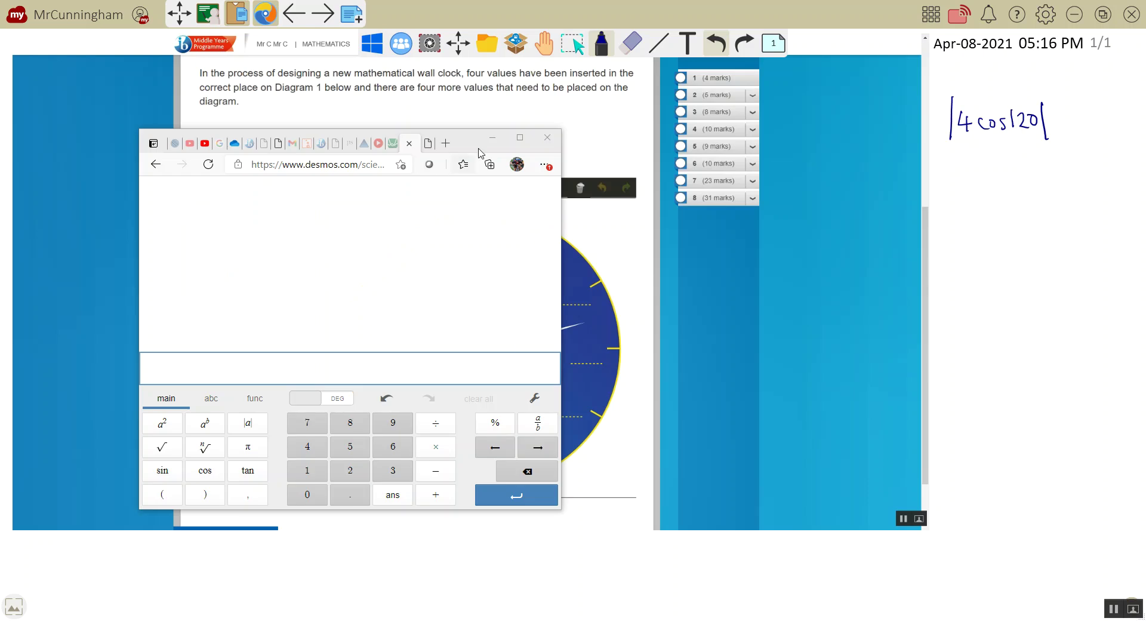
- Move the Desmos calculator to the lower right and evaluate 4cos(120) = −2 in degrees
{"action": "left_click_drag", "start_coordinate": [483, 151], "coordinate": [1036, 227]}
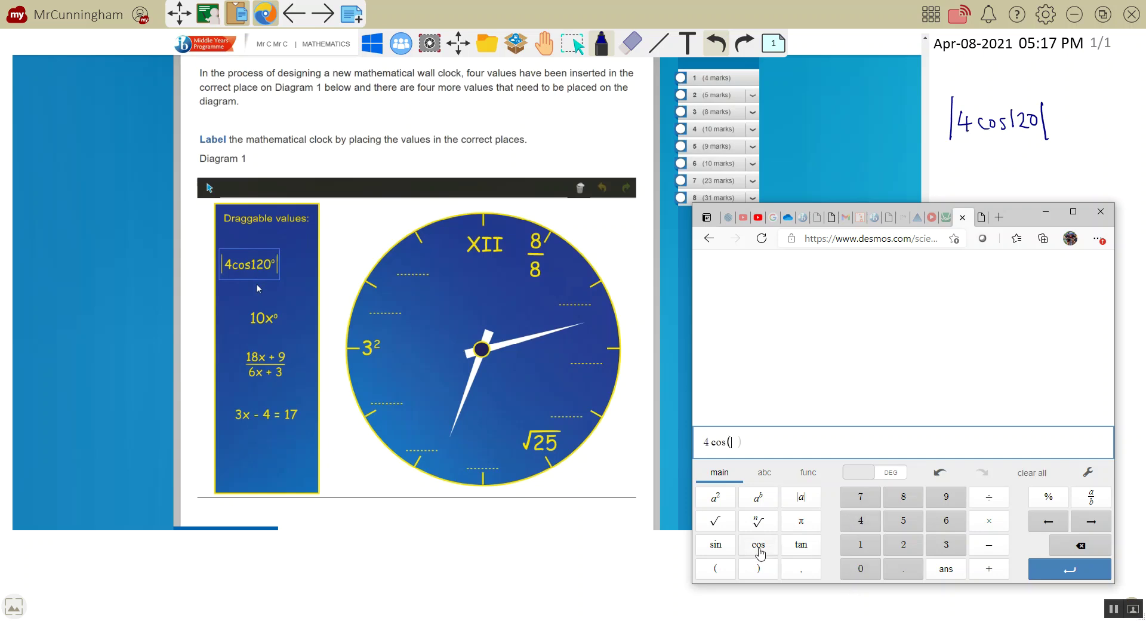
{"action": "left_click", "coordinate": [861, 546]}
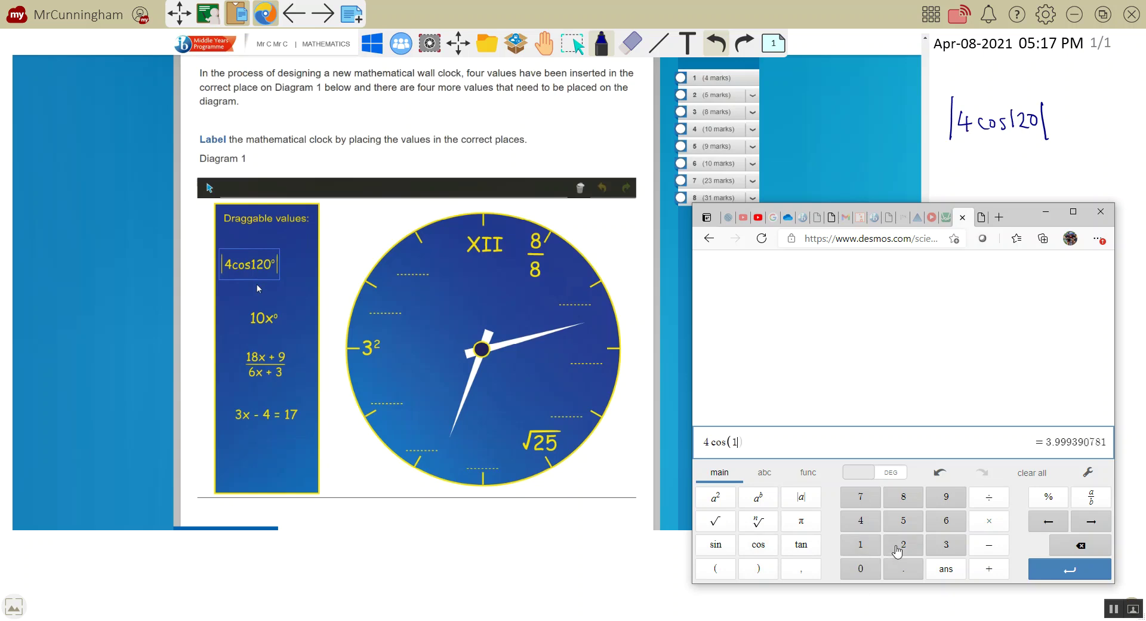
{"action": "left_click", "coordinate": [899, 548]}
{"action": "left_click", "coordinate": [866, 567]}
{"action": "left_click", "coordinate": [1069, 570]}
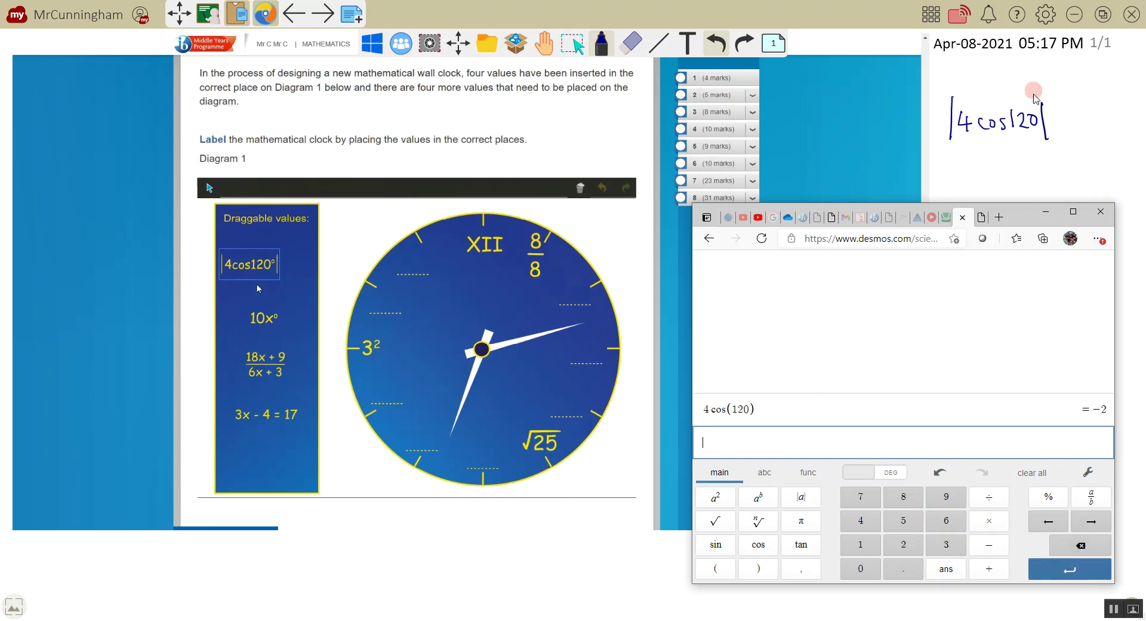
- Complete the ink working |4cos120| = |−2| = 2 beside the clock
{"action": "mouse_move", "coordinate": [959, 162]}
{"action": "left_mouse_down"}
{"action": "mouse_move", "coordinate": [995, 176]}
{"action": "mouse_move", "coordinate": [1020, 173]}
{"action": "mouse_move", "coordinate": [1023, 157]}
{"action": "mouse_move", "coordinate": [1032, 179]}
{"action": "left_mouse_up"}
{"action": "left_click_drag", "start_coordinate": [968, 204], "coordinate": [981, 208]}
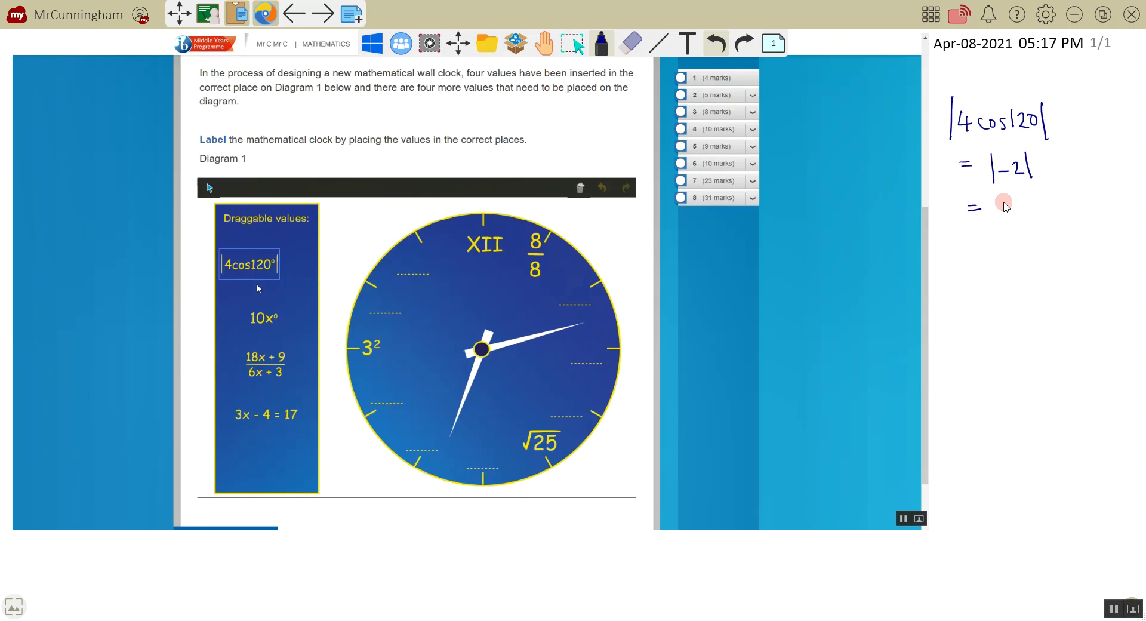
{"action": "left_click_drag", "start_coordinate": [996, 203], "coordinate": [1011, 216]}
- Switch the marker to red and label the clock's 2 o'clock mark with |4cos120|
{"action": "left_click_drag", "start_coordinate": [542, 283], "coordinate": [544, 309]}
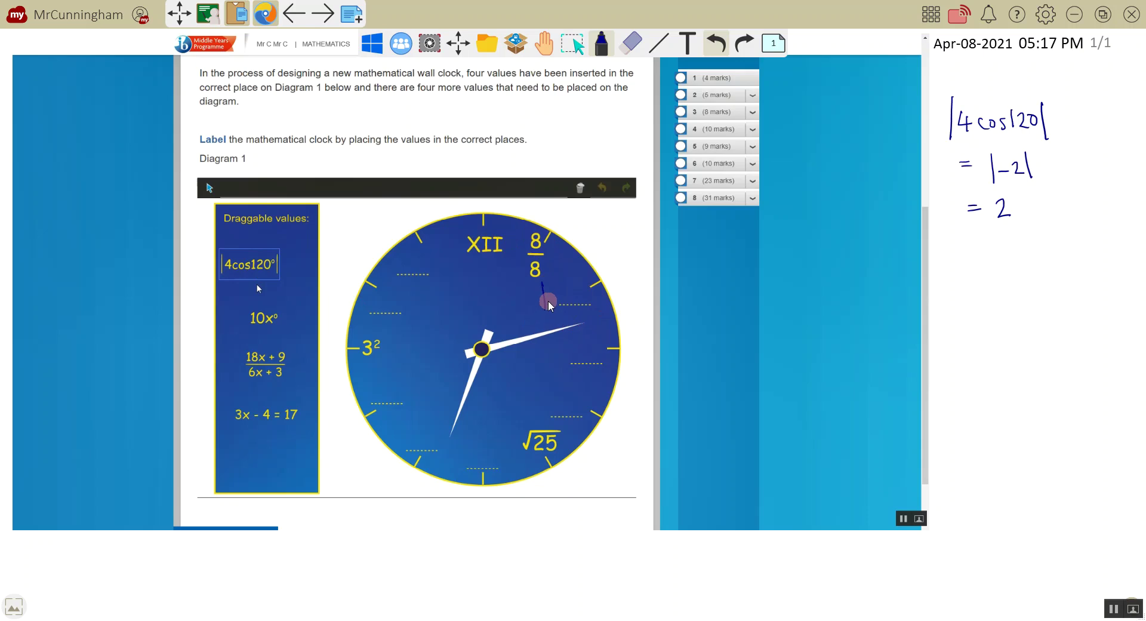
{"action": "left_click", "coordinate": [604, 49]}
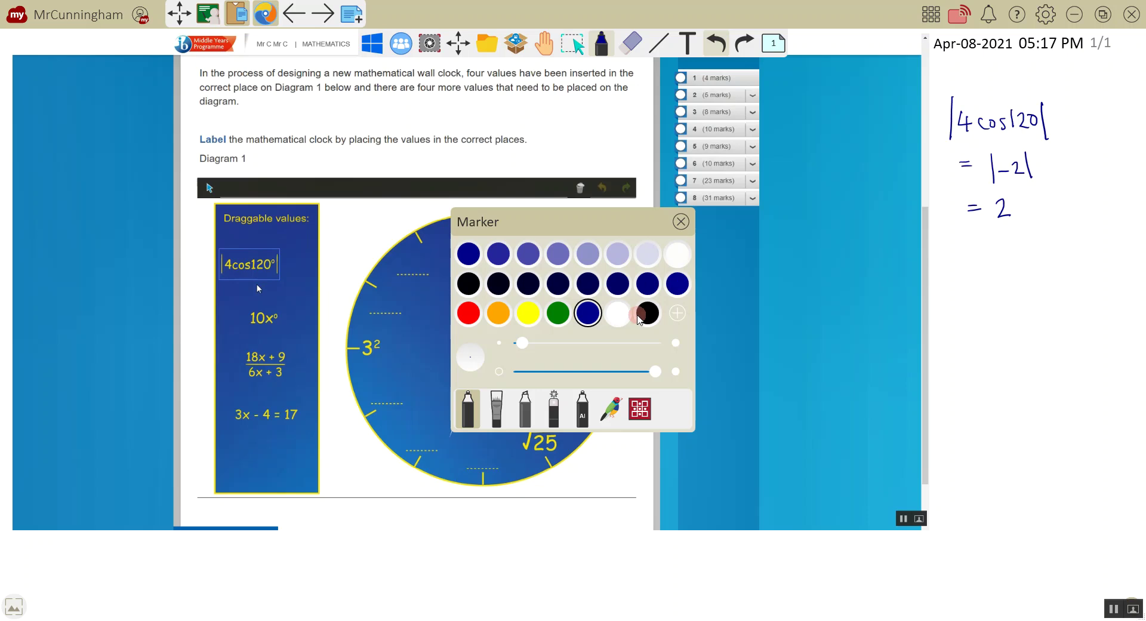
{"action": "left_click", "coordinate": [468, 313]}
{"action": "left_click", "coordinate": [679, 222]}
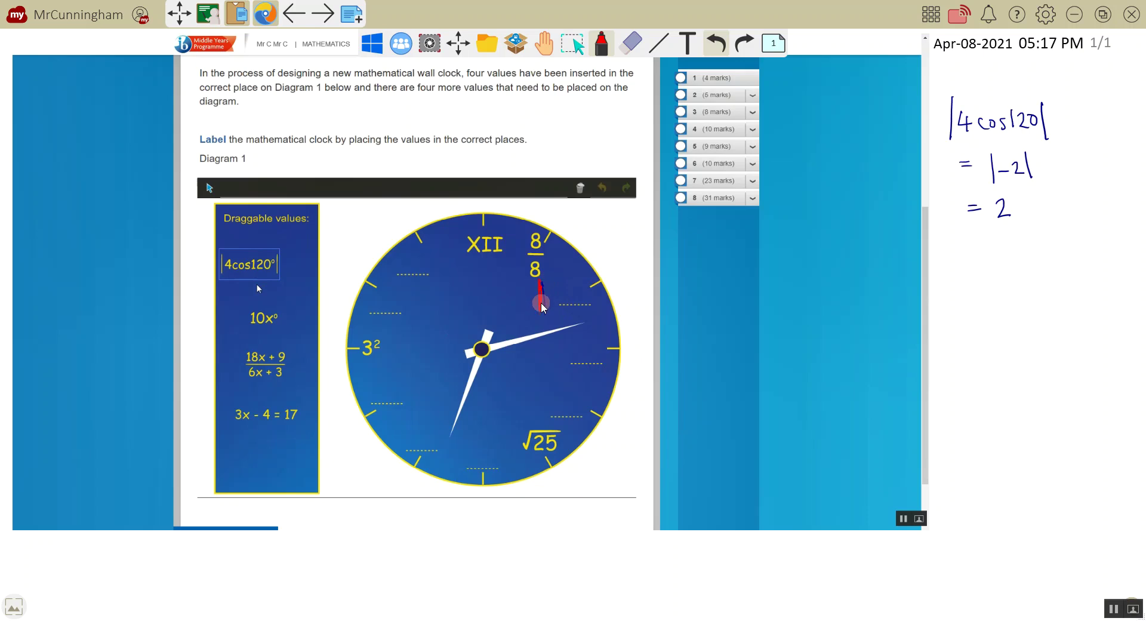
{"action": "mouse_move", "coordinate": [553, 295]}
{"action": "left_mouse_down"}
{"action": "mouse_move", "coordinate": [610, 287]}
{"action": "mouse_move", "coordinate": [611, 310]}
{"action": "left_mouse_up"}
{"action": "left_click", "coordinate": [1133, 608]}
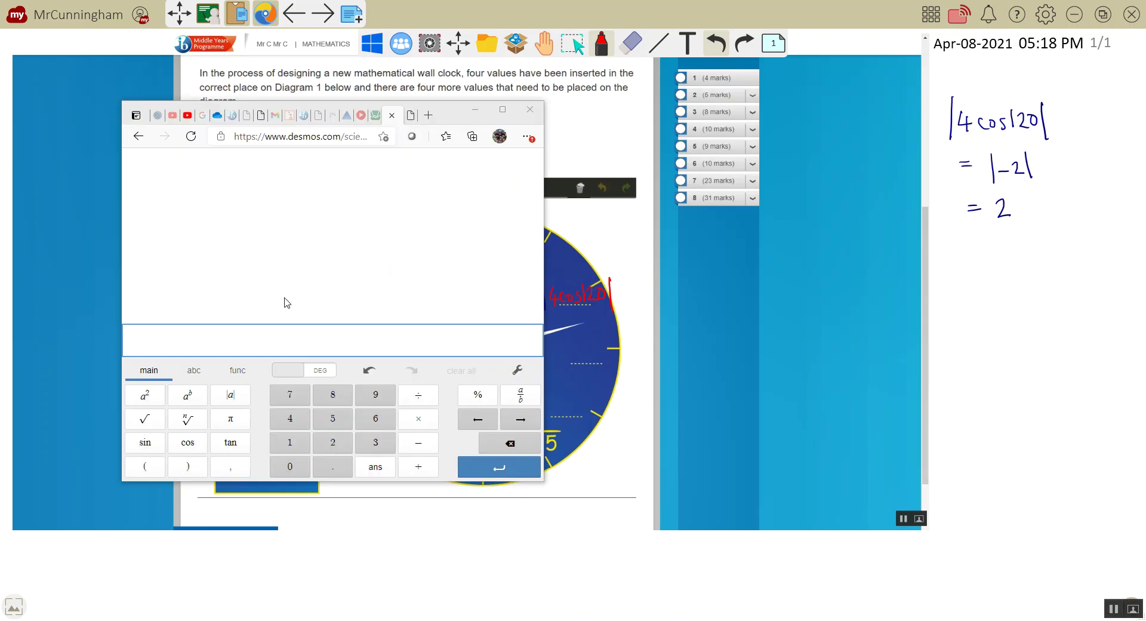
- Enter abs(4cos(120)) in Desmos to confirm it equals 2
{"action": "left_click", "coordinate": [229, 372]}
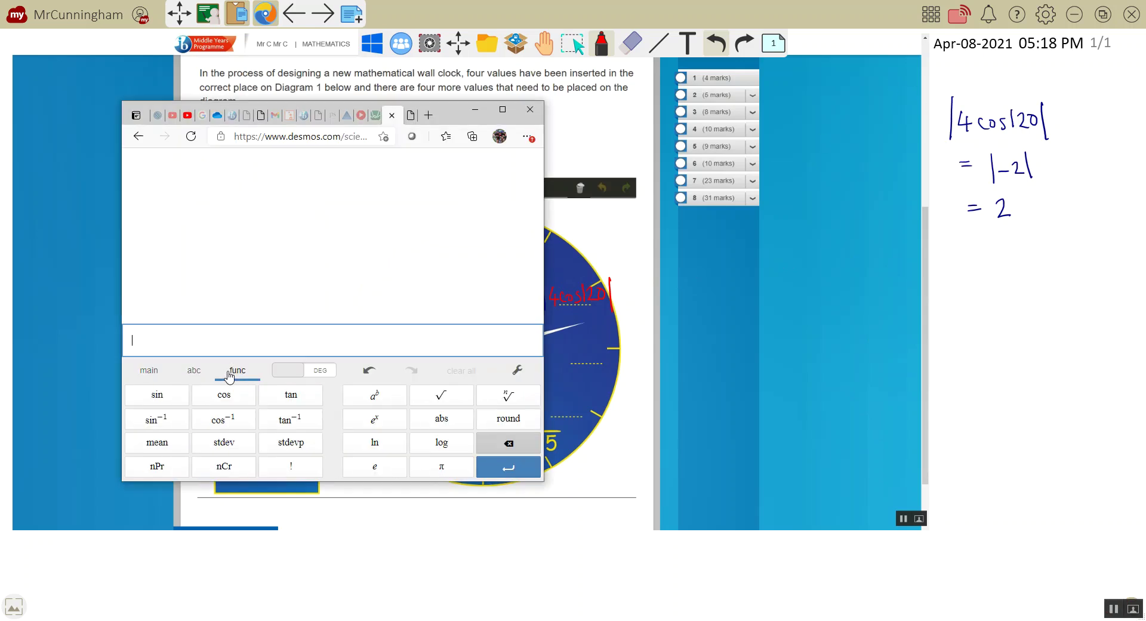
{"action": "left_click", "coordinate": [439, 424]}
{"action": "left_click", "coordinate": [150, 373]}
{"action": "left_click", "coordinate": [289, 419]}
{"action": "left_click", "coordinate": [187, 445]}
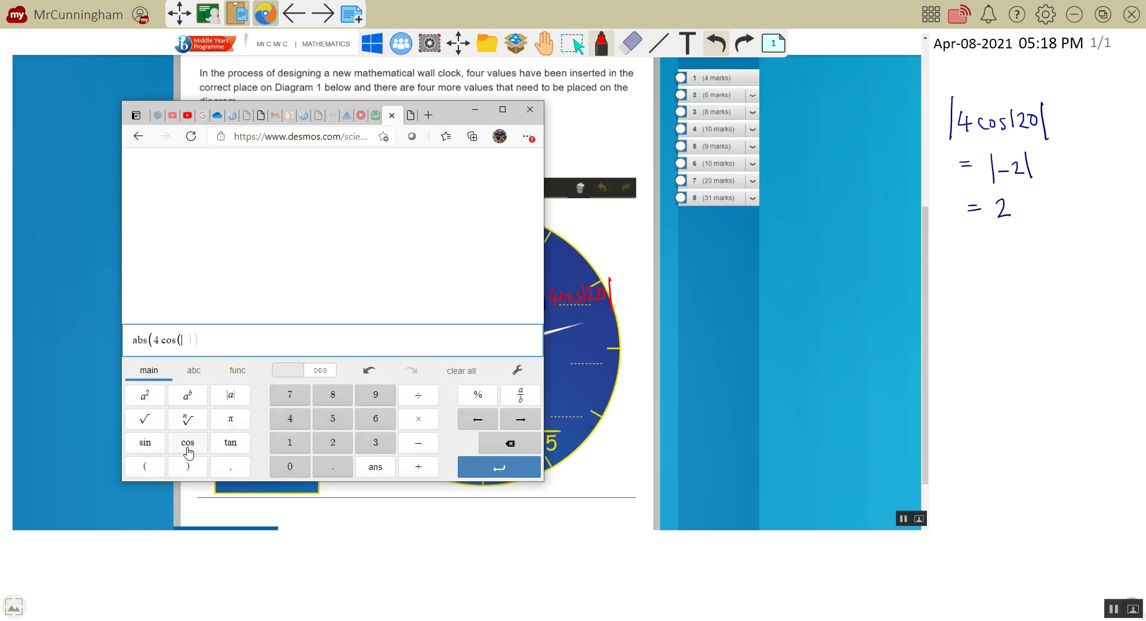
{"action": "left_click", "coordinate": [290, 443]}
{"action": "left_click", "coordinate": [332, 444]}
{"action": "left_click", "coordinate": [281, 469]}
{"action": "left_click", "coordinate": [495, 478]}
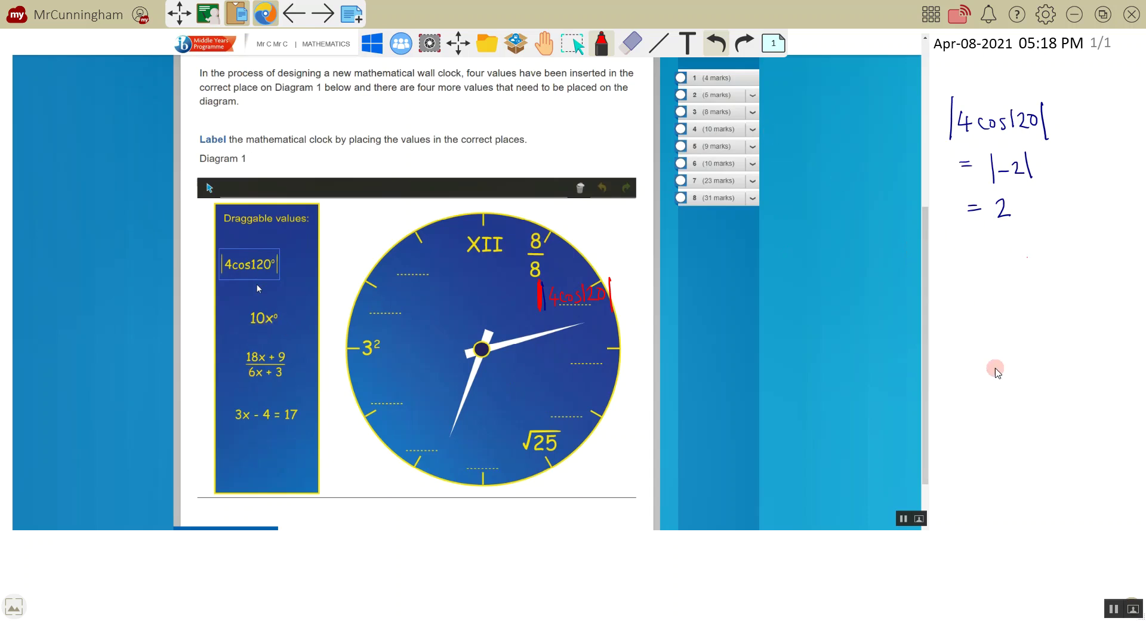
- Work 10x° = 10×1 = 10 in red ink and label the clock's 10 o'clock mark
{"action": "left_click", "coordinate": [603, 50]}
{"action": "mouse_move", "coordinate": [979, 264]}
{"action": "left_mouse_down"}
{"action": "mouse_move", "coordinate": [977, 287]}
{"action": "mouse_move", "coordinate": [990, 266]}
{"action": "mouse_move", "coordinate": [1007, 286]}
{"action": "mouse_move", "coordinate": [1019, 263]}
{"action": "left_mouse_up"}
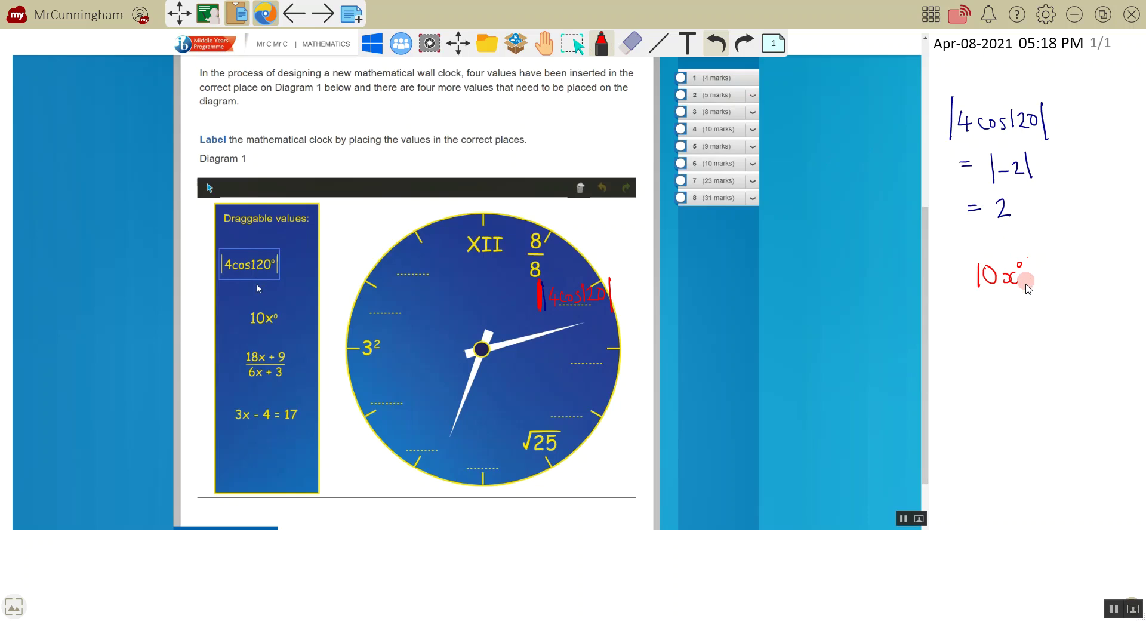
{"action": "left_click_drag", "start_coordinate": [962, 321], "coordinate": [974, 320]}
{"action": "left_click_drag", "start_coordinate": [962, 326], "coordinate": [975, 325]}
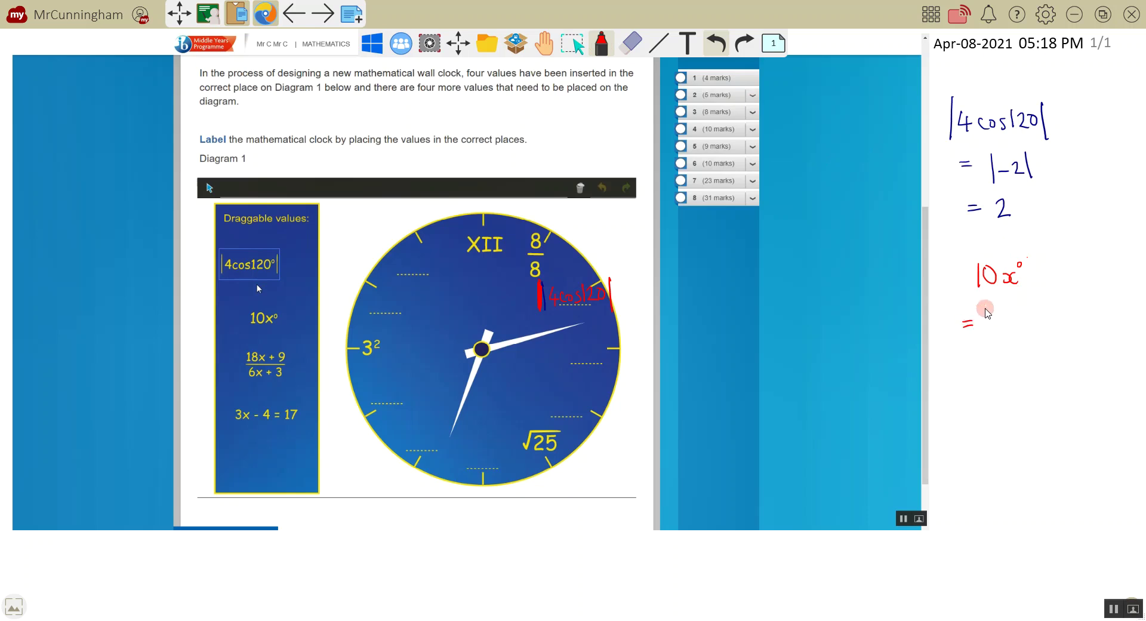
{"action": "left_click", "coordinate": [1020, 264]}
{"action": "mouse_move", "coordinate": [990, 310]}
{"action": "left_mouse_down"}
{"action": "mouse_move", "coordinate": [990, 330]}
{"action": "mouse_move", "coordinate": [999, 313]}
{"action": "mouse_move", "coordinate": [1013, 327]}
{"action": "left_mouse_up"}
{"action": "left_click_drag", "start_coordinate": [1025, 311], "coordinate": [1025, 330]}
{"action": "left_click_drag", "start_coordinate": [975, 362], "coordinate": [986, 362]}
{"action": "left_click_drag", "start_coordinate": [975, 369], "coordinate": [987, 368]}
{"action": "mouse_move", "coordinate": [998, 355]}
{"action": "left_mouse_down"}
{"action": "mouse_move", "coordinate": [998, 370]}
{"action": "mouse_move", "coordinate": [1012, 356]}
{"action": "left_mouse_up"}
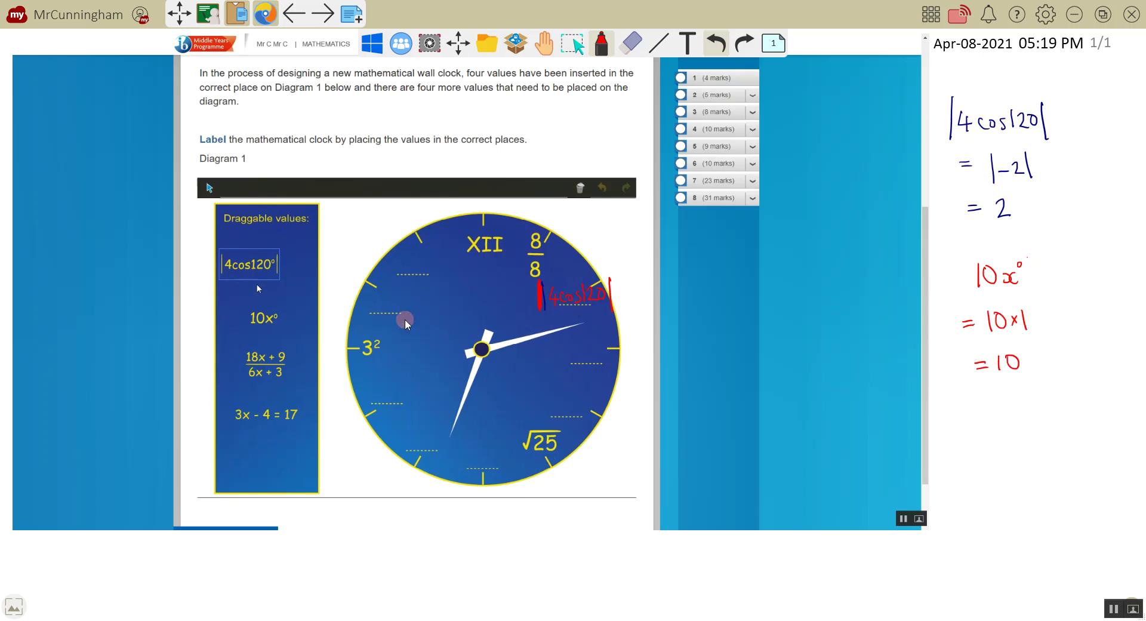
{"action": "mouse_move", "coordinate": [387, 291]}
{"action": "left_mouse_down"}
{"action": "mouse_move", "coordinate": [387, 308]}
{"action": "mouse_move", "coordinate": [415, 305]}
{"action": "left_mouse_up"}
- Write the zero-power examples 5°=1, 1000°=1 and x°=1 in the right margin
{"action": "mouse_move", "coordinate": [973, 452]}
{"action": "left_mouse_down"}
{"action": "mouse_move", "coordinate": [979, 439]}
{"action": "mouse_move", "coordinate": [1003, 455]}
{"action": "left_mouse_up"}
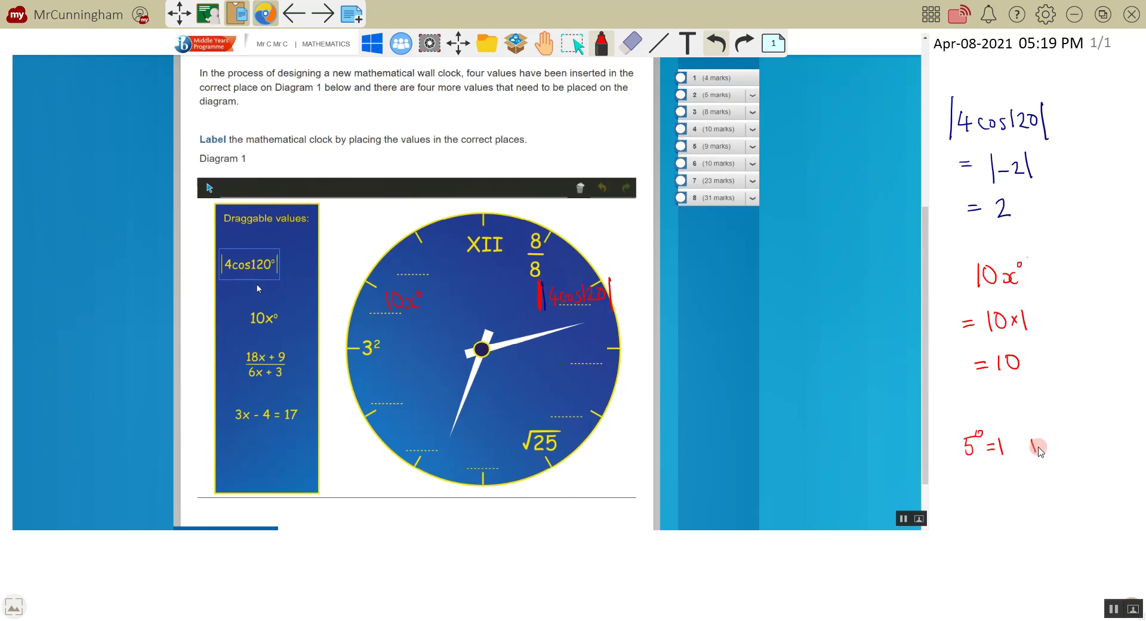
{"action": "mouse_move", "coordinate": [1049, 447]}
{"action": "left_mouse_down"}
{"action": "mouse_move", "coordinate": [1067, 431]}
{"action": "mouse_move", "coordinate": [1089, 445]}
{"action": "left_mouse_up"}
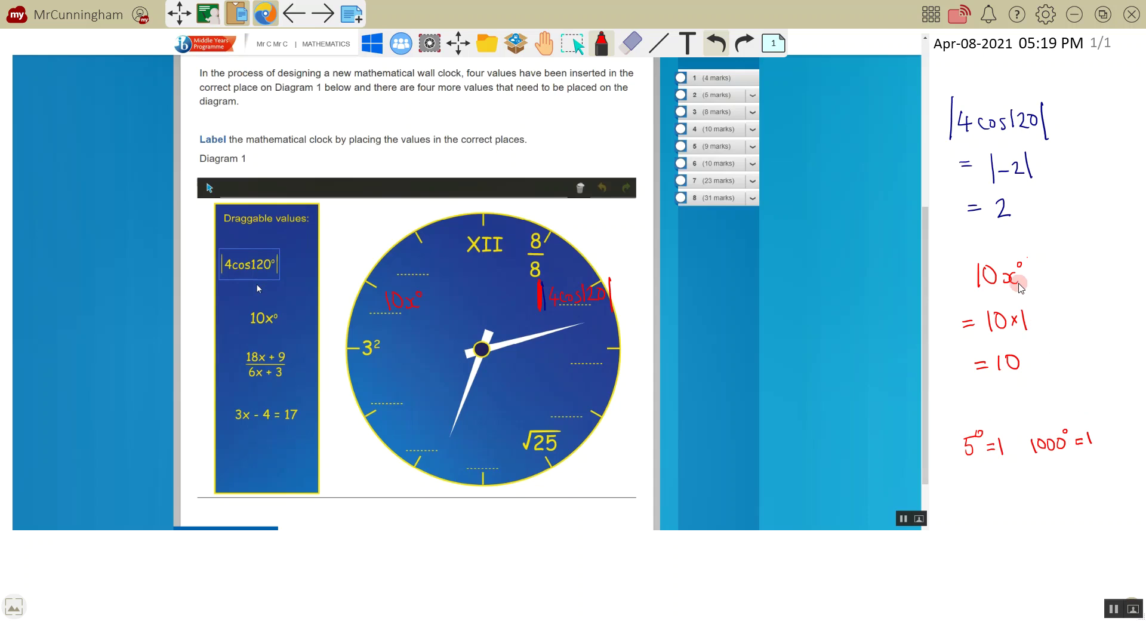
{"action": "left_click_drag", "start_coordinate": [1018, 488], "coordinate": [1022, 498]}
{"action": "mouse_move", "coordinate": [1033, 488]}
{"action": "left_mouse_down"}
{"action": "mouse_move", "coordinate": [1026, 498]}
{"action": "mouse_move", "coordinate": [1037, 482]}
{"action": "mouse_move", "coordinate": [1060, 497]}
{"action": "left_mouse_up"}
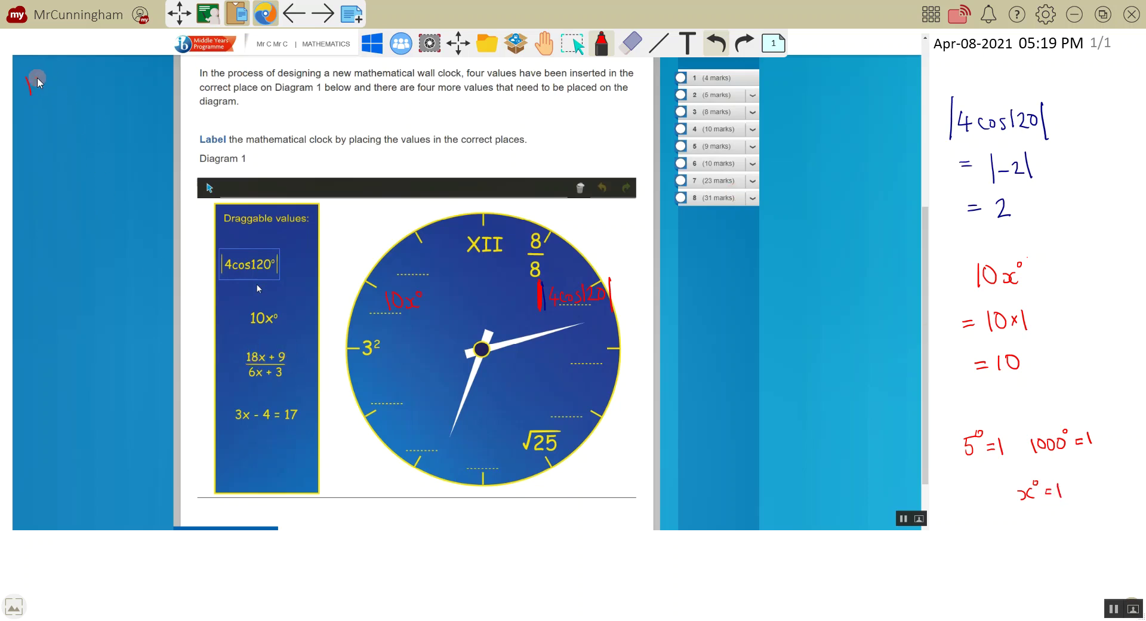
- Write the fraction (18x+9)/(6x+3) in red in the left margin
{"action": "mouse_move", "coordinate": [41, 76]}
{"action": "left_mouse_down"}
{"action": "mouse_move", "coordinate": [80, 79]}
{"action": "mouse_move", "coordinate": [84, 101]}
{"action": "left_mouse_up"}
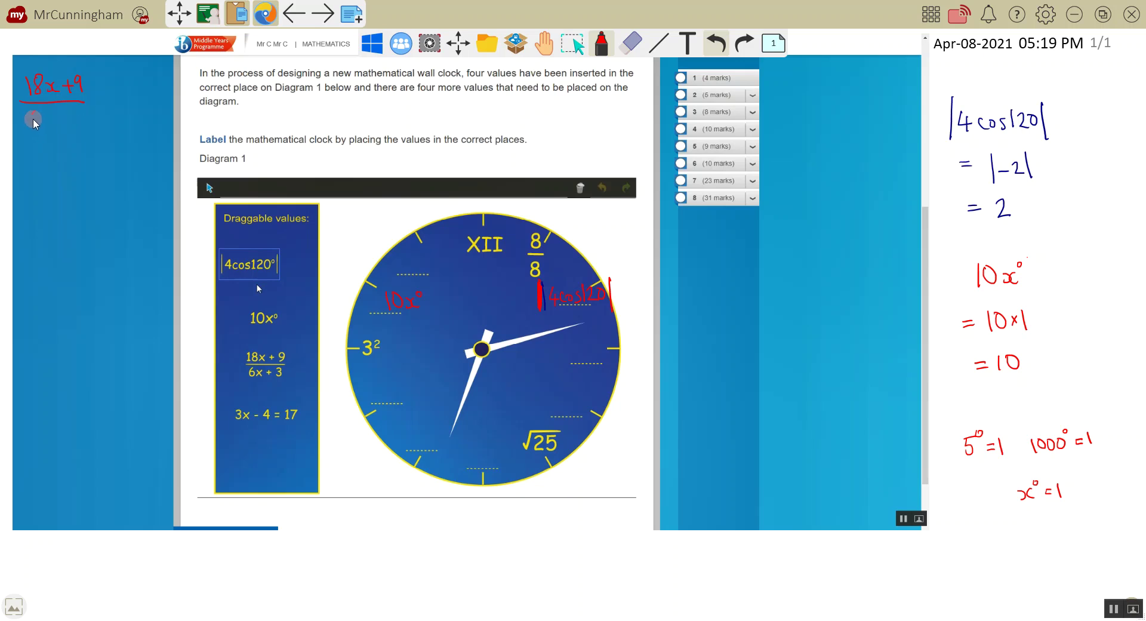
{"action": "left_click_drag", "start_coordinate": [56, 118], "coordinate": [67, 118]}
{"action": "mouse_move", "coordinate": [62, 111]}
{"action": "left_mouse_down"}
{"action": "mouse_move", "coordinate": [62, 126]}
{"action": "mouse_move", "coordinate": [73, 124]}
{"action": "left_mouse_up"}
- Rewrite the fraction factorised as 9(2x+1) over 3(2x+1)
{"action": "mouse_move", "coordinate": [32, 156]}
{"action": "left_mouse_down"}
{"action": "mouse_move", "coordinate": [43, 177]}
{"action": "mouse_move", "coordinate": [36, 163]}
{"action": "mouse_move", "coordinate": [66, 169]}
{"action": "left_mouse_up"}
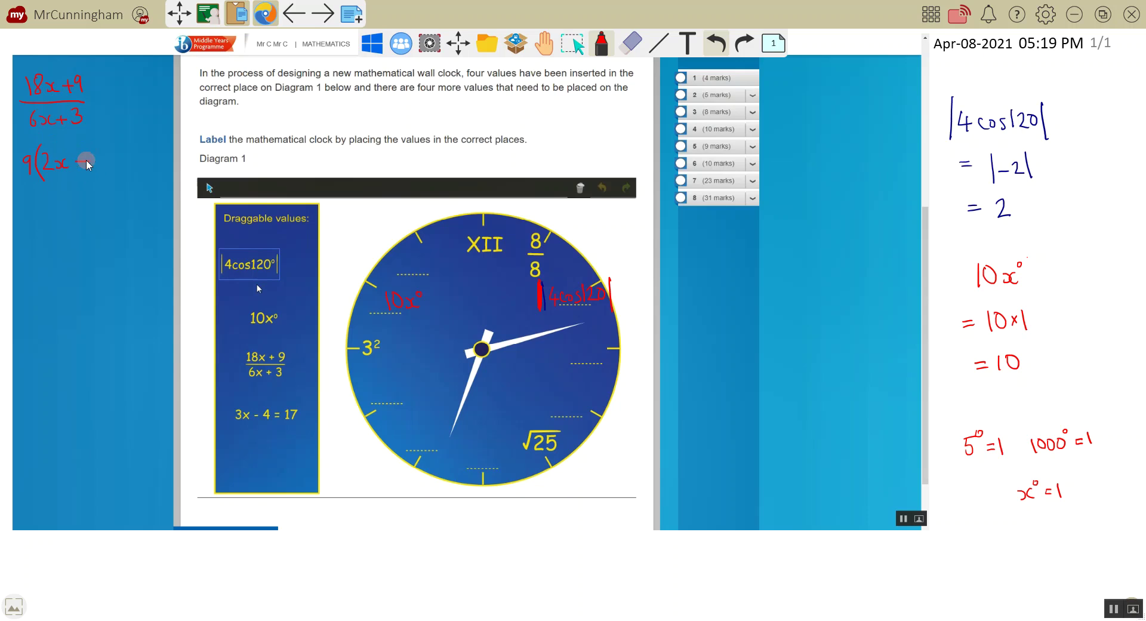
{"action": "left_click_drag", "start_coordinate": [100, 141], "coordinate": [105, 174]}
{"action": "left_click_drag", "start_coordinate": [31, 181], "coordinate": [96, 182]}
{"action": "left_click_drag", "start_coordinate": [25, 196], "coordinate": [48, 220]}
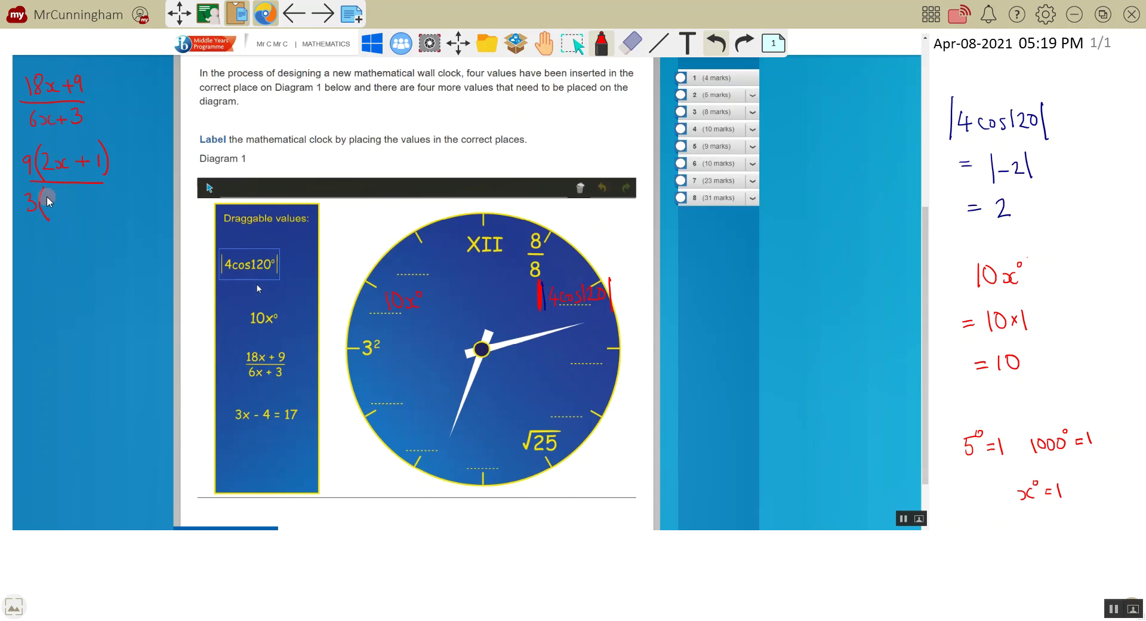
{"action": "left_click_drag", "start_coordinate": [48, 201], "coordinate": [71, 209]}
{"action": "left_click_drag", "start_coordinate": [102, 191], "coordinate": [103, 212]}
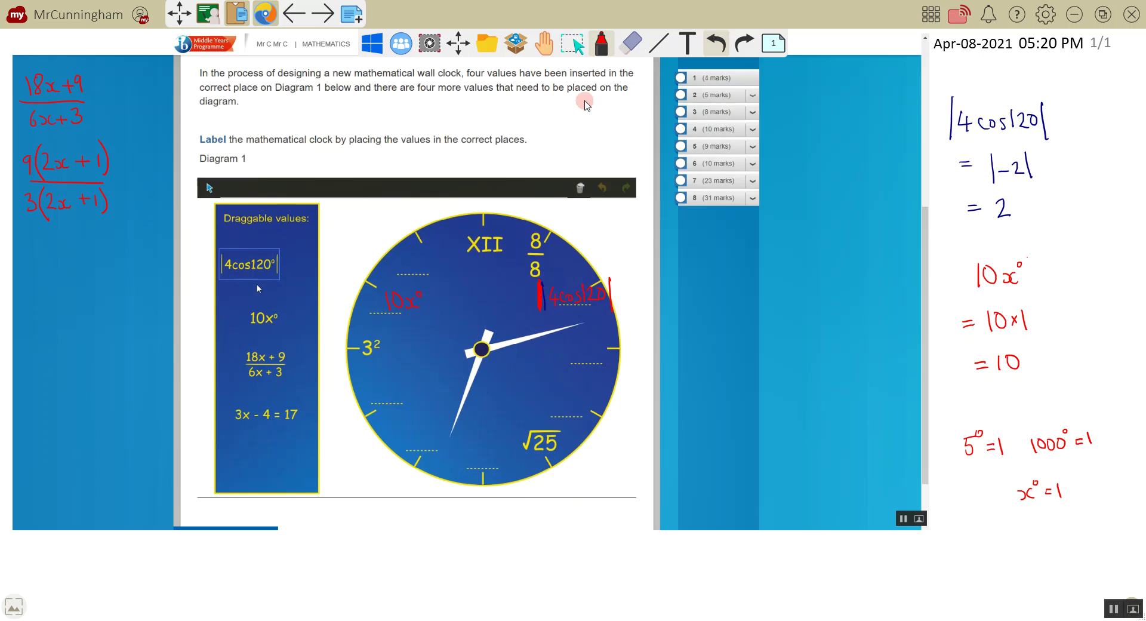
- Switch the ink to green and cross out both (2x+1) factors
{"action": "left_click", "coordinate": [601, 45]}
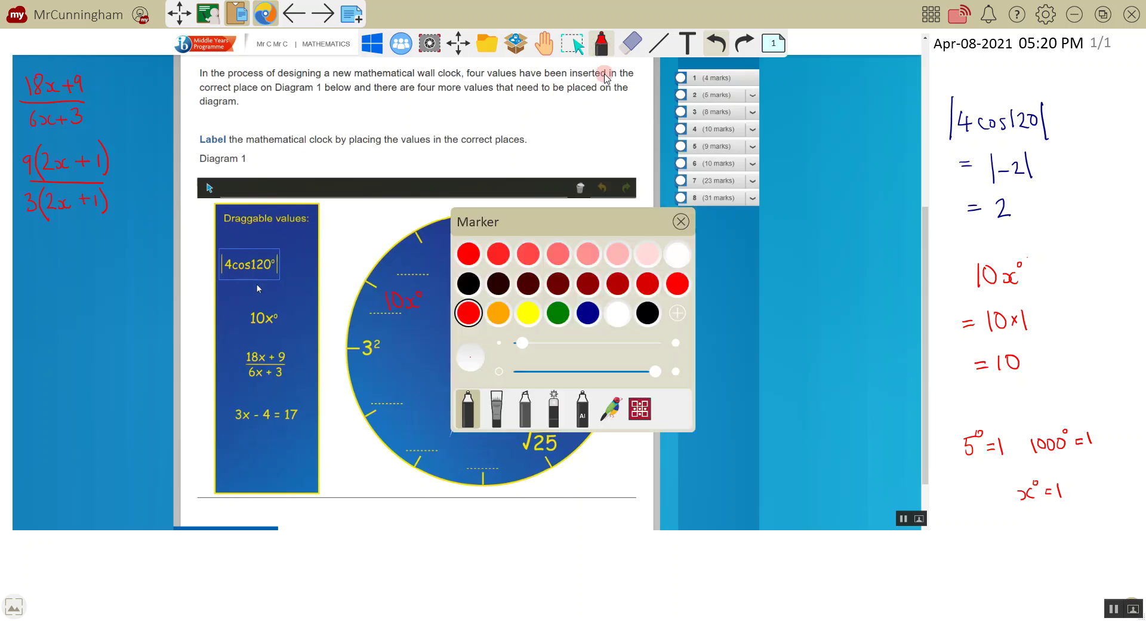
{"action": "left_click", "coordinate": [589, 313]}
{"action": "left_click", "coordinate": [558, 313]}
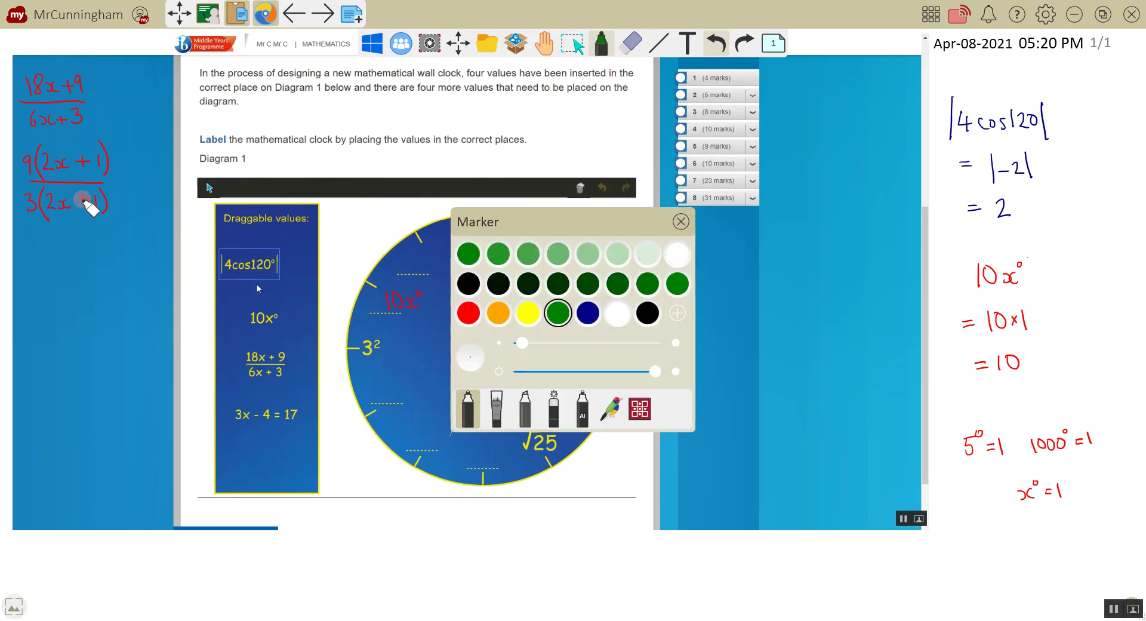
{"action": "left_click_drag", "start_coordinate": [37, 210], "coordinate": [103, 200]}
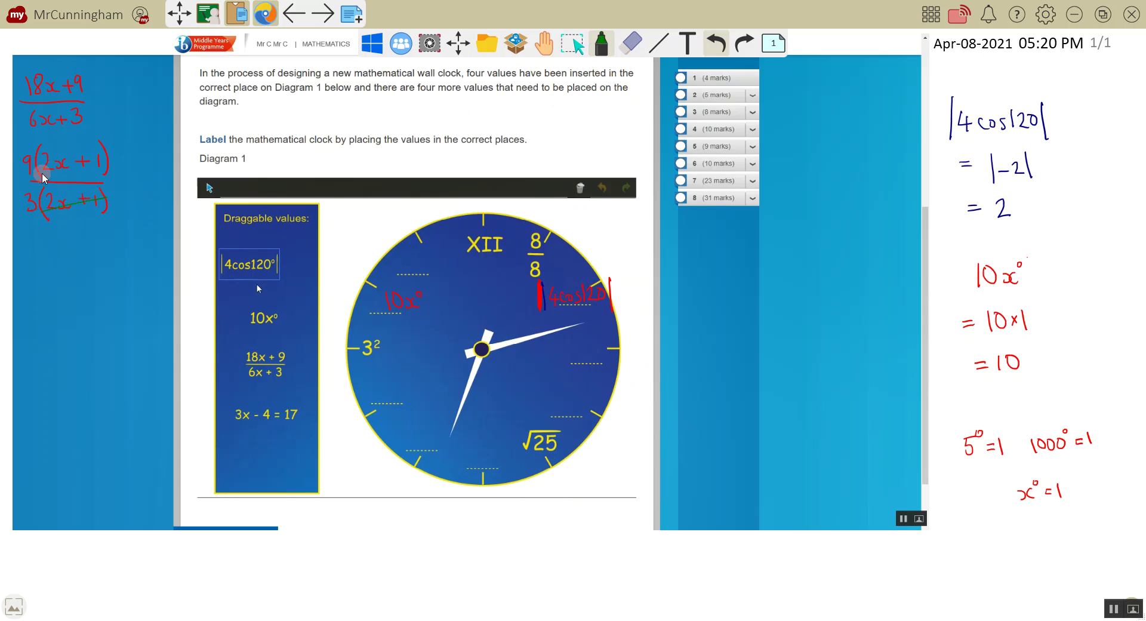
{"action": "left_click_drag", "start_coordinate": [37, 174], "coordinate": [117, 154]}
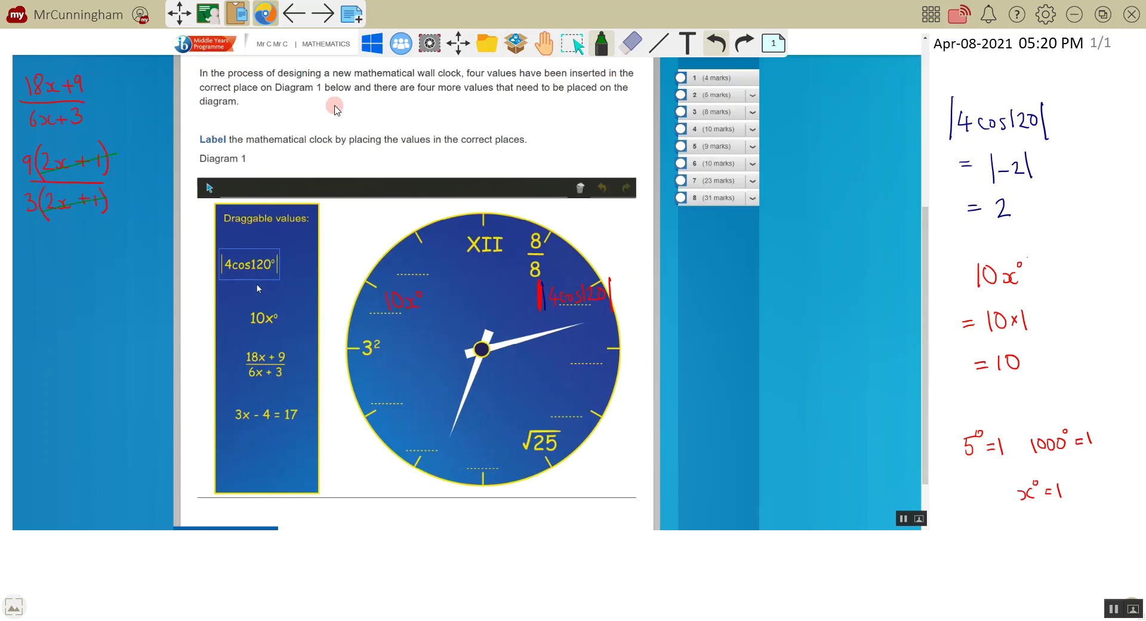
- Switch back to red ink and write the simplified result 9/3 = 3
{"action": "left_click", "coordinate": [602, 45]}
{"action": "left_click", "coordinate": [603, 45]}
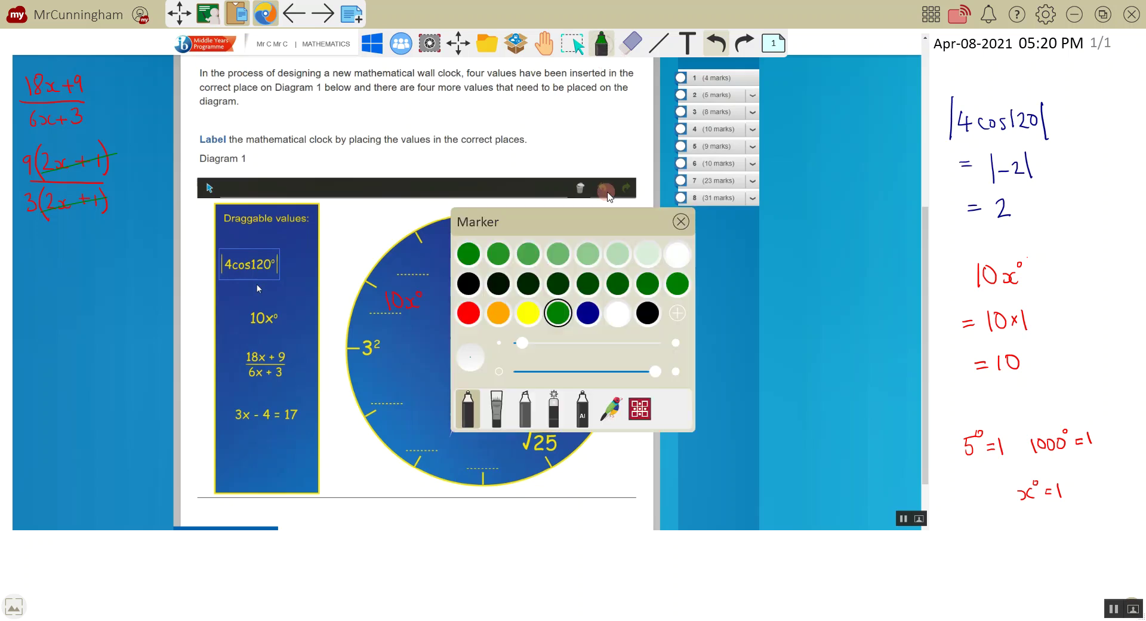
{"action": "left_click", "coordinate": [469, 312]}
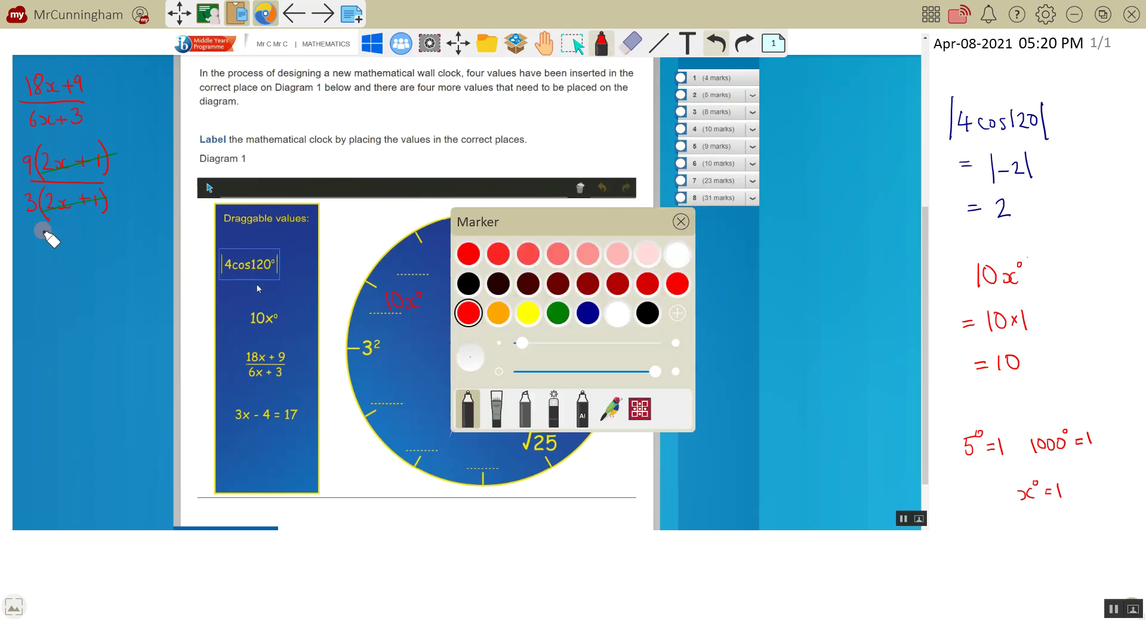
{"action": "left_click", "coordinate": [50, 252]}
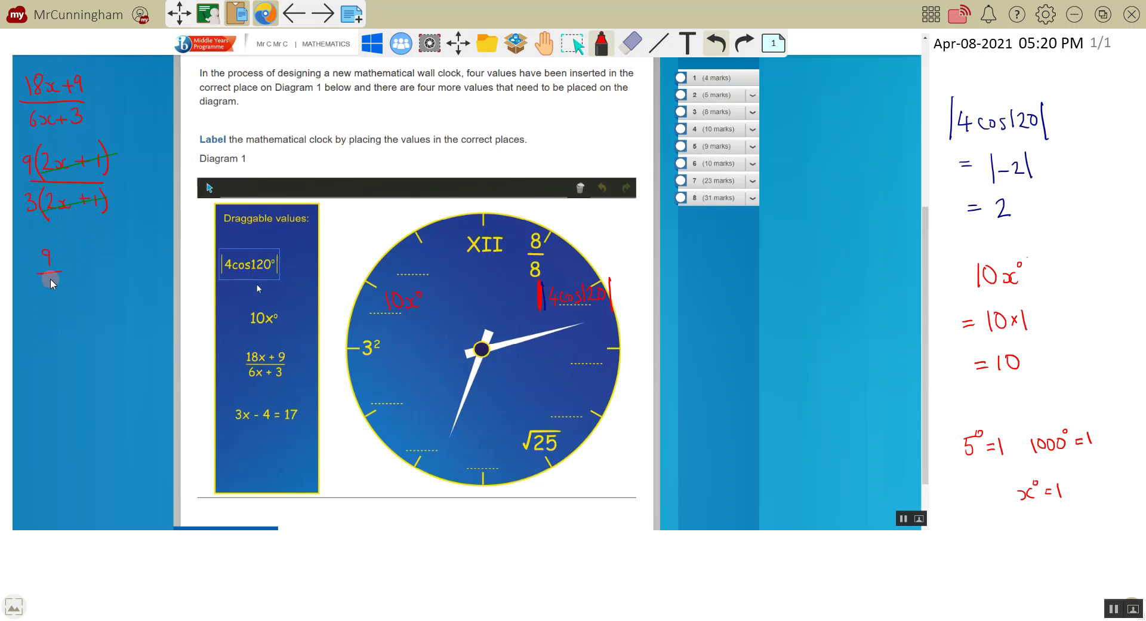
{"action": "mouse_move", "coordinate": [55, 293]}
{"action": "left_mouse_down"}
{"action": "mouse_move", "coordinate": [81, 272]}
{"action": "mouse_move", "coordinate": [95, 279]}
{"action": "left_mouse_up"}
- Draw an arrow to the 3 o'clock mark and label it (18x+9)/(6x+3)
{"action": "left_click_drag", "start_coordinate": [701, 334], "coordinate": [589, 348]}
{"action": "mouse_move", "coordinate": [712, 317]}
{"action": "left_mouse_down"}
{"action": "mouse_move", "coordinate": [714, 332]}
{"action": "mouse_move", "coordinate": [733, 330]}
{"action": "left_mouse_up"}
{"action": "mouse_move", "coordinate": [746, 320]}
{"action": "left_mouse_down"}
{"action": "mouse_move", "coordinate": [740, 331]}
{"action": "mouse_move", "coordinate": [757, 329]}
{"action": "left_mouse_up"}
{"action": "left_click_drag", "start_coordinate": [774, 314], "coordinate": [772, 327]}
{"action": "mouse_move", "coordinate": [748, 353]}
{"action": "left_mouse_down"}
{"action": "mouse_move", "coordinate": [744, 363]}
{"action": "mouse_move", "coordinate": [769, 355]}
{"action": "left_mouse_up"}
{"action": "left_click_drag", "start_coordinate": [762, 348], "coordinate": [761, 362]}
{"action": "left_click_drag", "start_coordinate": [771, 347], "coordinate": [773, 362]}
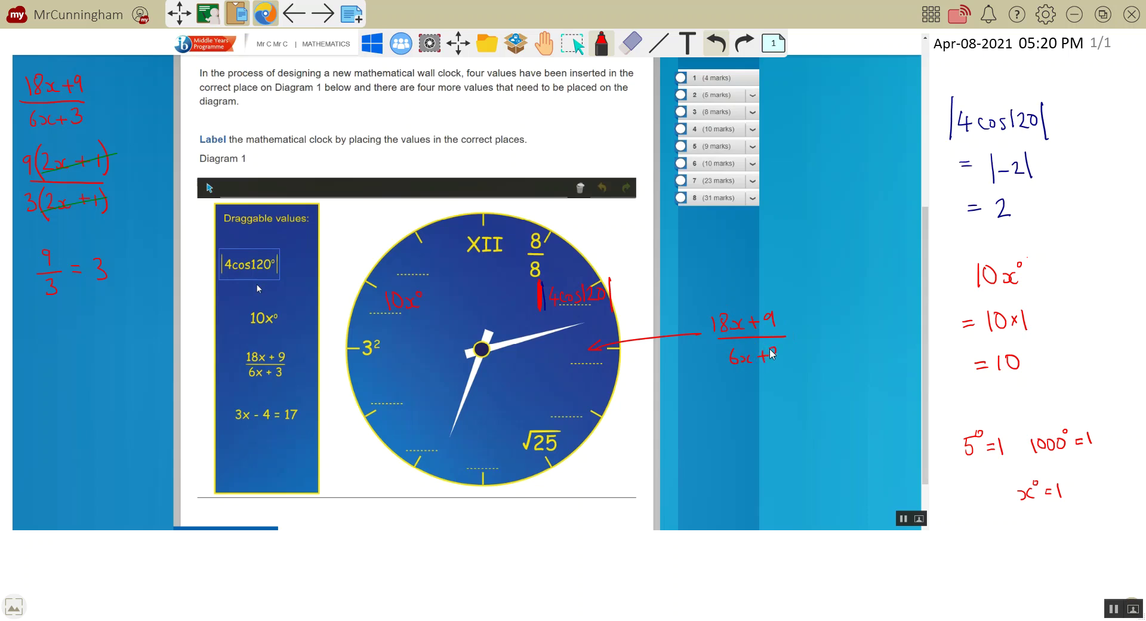
- Change the marker ink colour to yellow
{"action": "left_click", "coordinate": [603, 48]}
{"action": "left_click", "coordinate": [529, 312]}
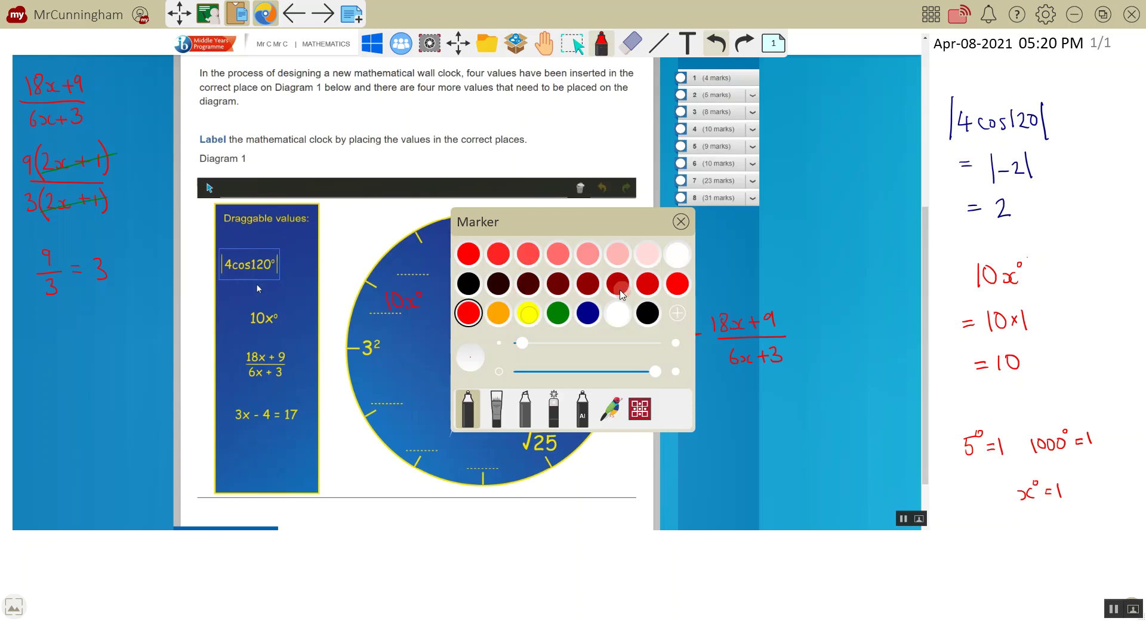
{"action": "left_click", "coordinate": [681, 221]}
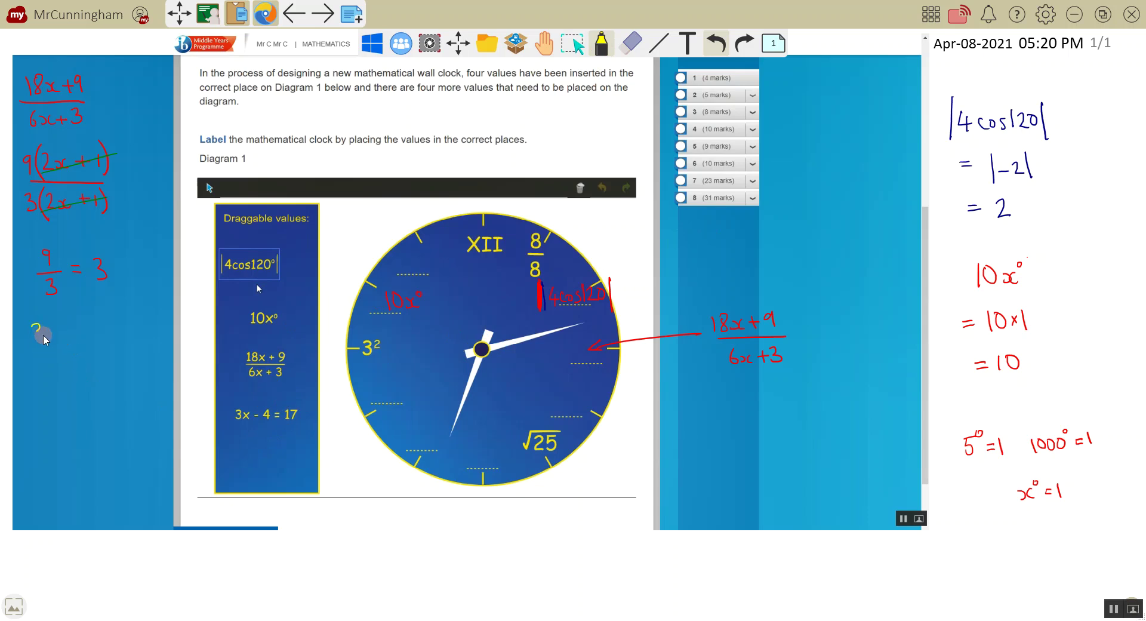
- Solve 3x−4=17 in yellow ink: add 4, divide by 3, giving x = 7
{"action": "left_click_drag", "start_coordinate": [67, 335], "coordinate": [127, 335]}
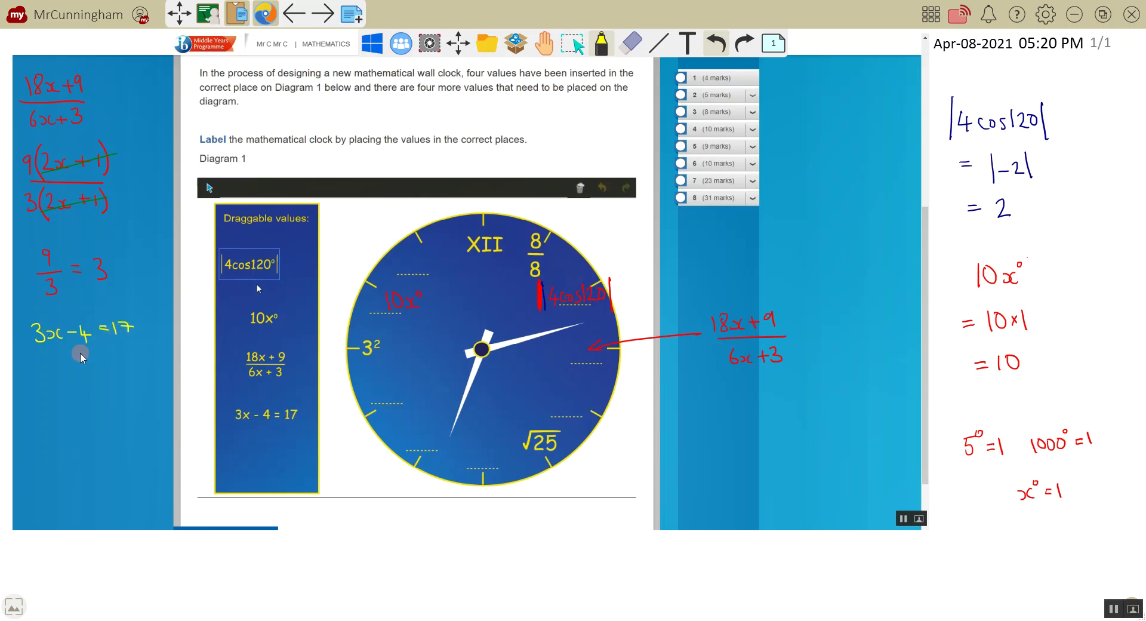
{"action": "left_click_drag", "start_coordinate": [72, 359], "coordinate": [81, 358]}
{"action": "left_click_drag", "start_coordinate": [77, 354], "coordinate": [77, 363]}
{"action": "mouse_move", "coordinate": [90, 354]}
{"action": "left_mouse_down"}
{"action": "mouse_move", "coordinate": [95, 364]}
{"action": "mouse_move", "coordinate": [147, 356]}
{"action": "left_mouse_up"}
{"action": "left_click_drag", "start_coordinate": [130, 350], "coordinate": [131, 355]}
{"action": "mouse_move", "coordinate": [59, 389]}
{"action": "left_mouse_down"}
{"action": "mouse_move", "coordinate": [98, 399]}
{"action": "mouse_move", "coordinate": [129, 326]}
{"action": "mouse_move", "coordinate": [115, 406]}
{"action": "mouse_move", "coordinate": [127, 391]}
{"action": "mouse_move", "coordinate": [128, 406]}
{"action": "mouse_move", "coordinate": [64, 419]}
{"action": "mouse_move", "coordinate": [123, 431]}
{"action": "left_mouse_up"}
{"action": "left_click_drag", "start_coordinate": [66, 459], "coordinate": [108, 475]}
{"action": "left_click_drag", "start_coordinate": [100, 465], "coordinate": [114, 464]}
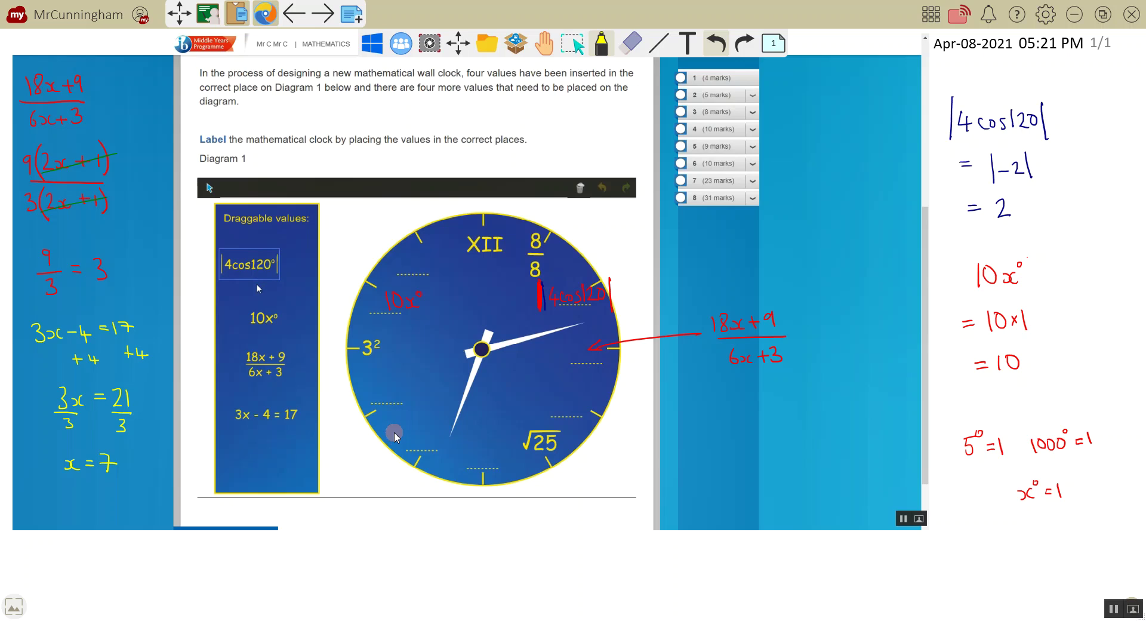
- Label the clock's 7 o'clock mark with 3x−4=17 and undo the stray circle
{"action": "left_click_drag", "start_coordinate": [394, 434], "coordinate": [404, 438]}
{"action": "mouse_move", "coordinate": [444, 425]}
{"action": "left_mouse_down"}
{"action": "mouse_move", "coordinate": [444, 440]}
{"action": "mouse_move", "coordinate": [453, 435]}
{"action": "mouse_move", "coordinate": [384, 425]}
{"action": "mouse_move", "coordinate": [445, 454]}
{"action": "mouse_move", "coordinate": [468, 407]}
{"action": "mouse_move", "coordinate": [432, 427]}
{"action": "left_mouse_up"}
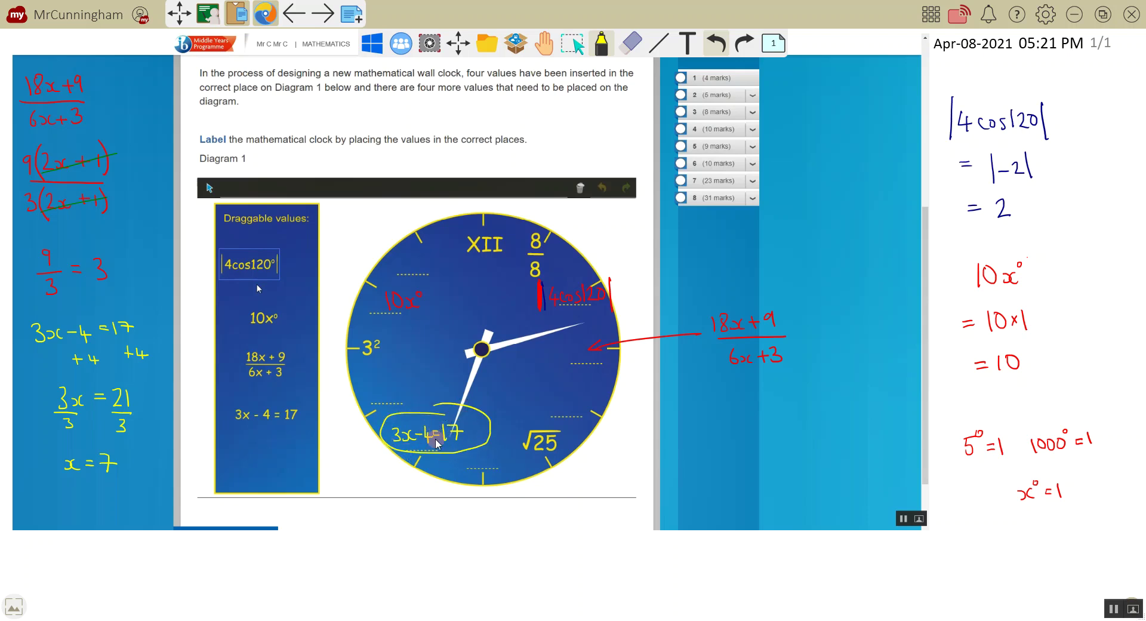
{"action": "key", "text": "ctrl+z"}
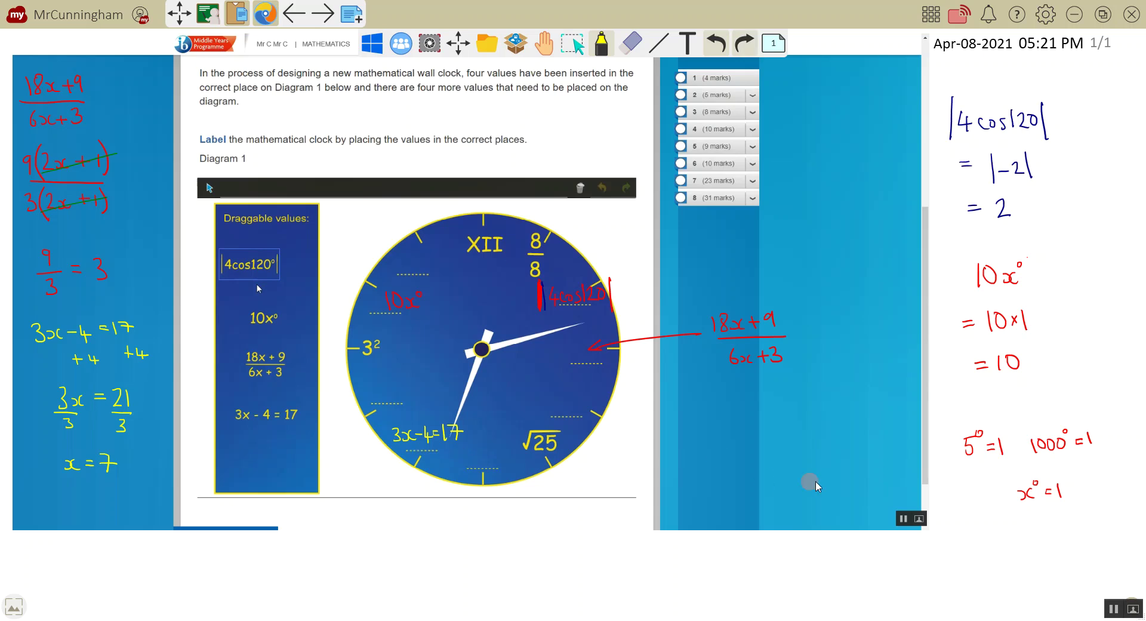